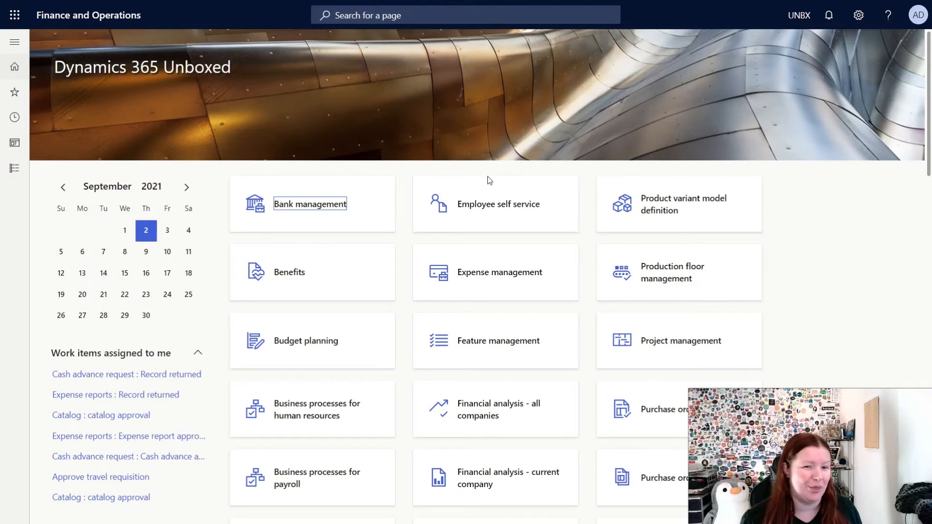
# Go to System administration > Users to list all user accounts.
pyautogui.click(13, 174)
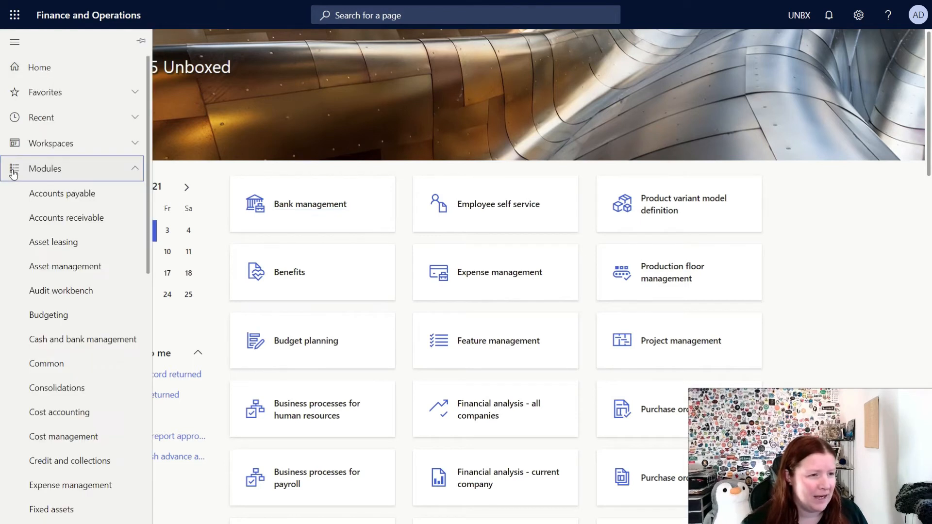
pyautogui.scroll(-10, 33, 349)
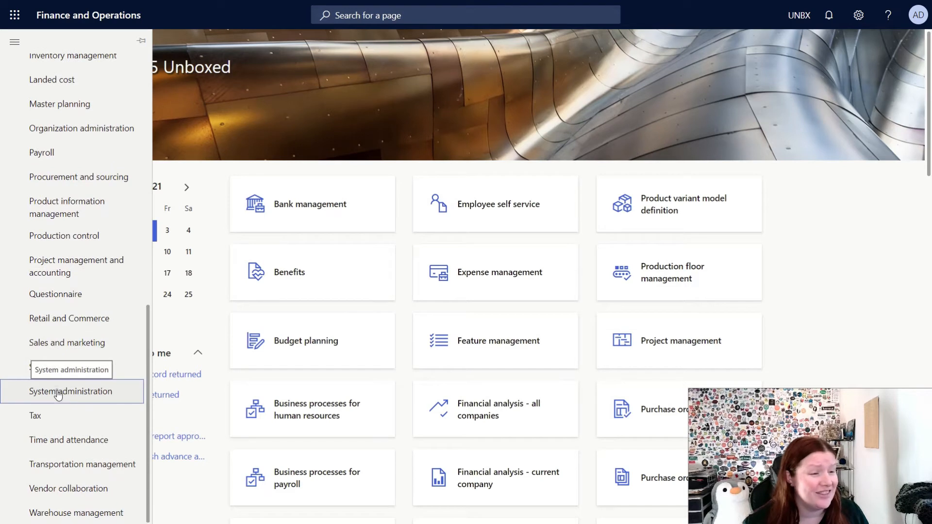
pyautogui.click(58, 394)
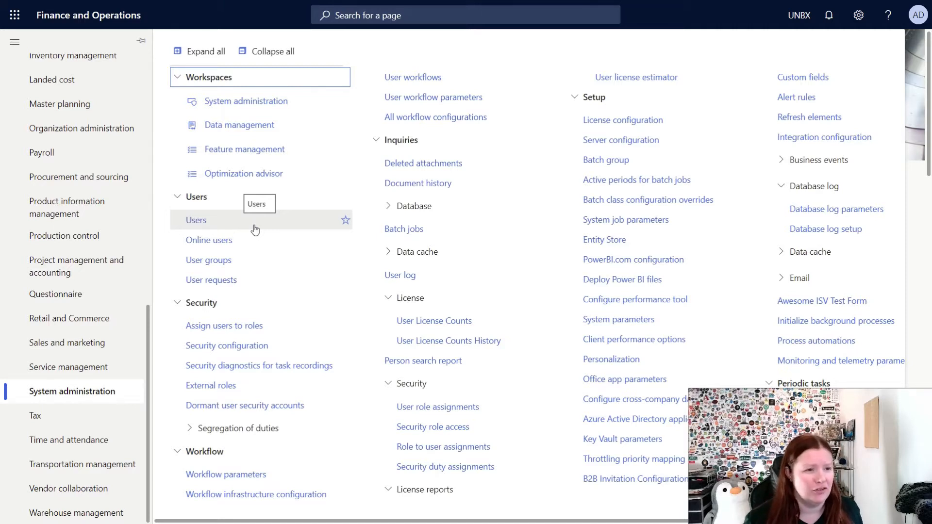
pyautogui.click(199, 221)
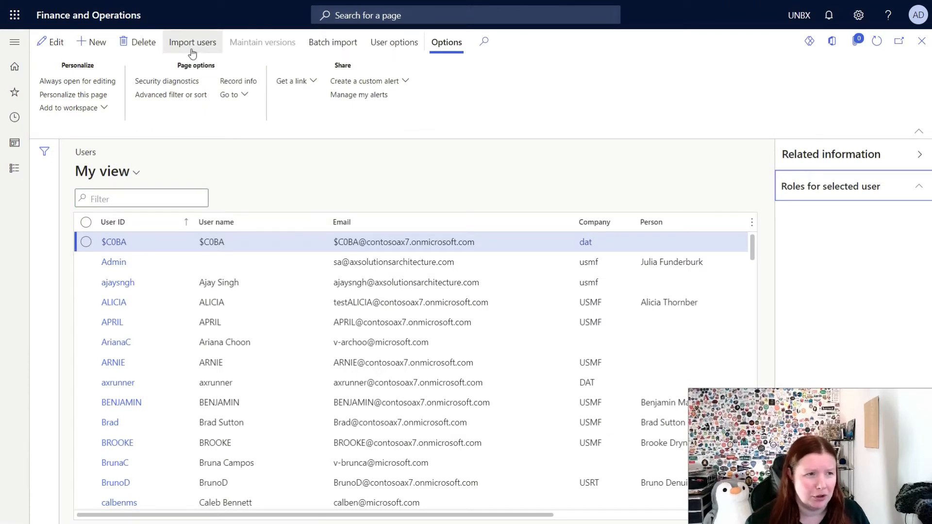
# Start a new user record and enter the user ID and the user's full name.
pyautogui.click(93, 51)
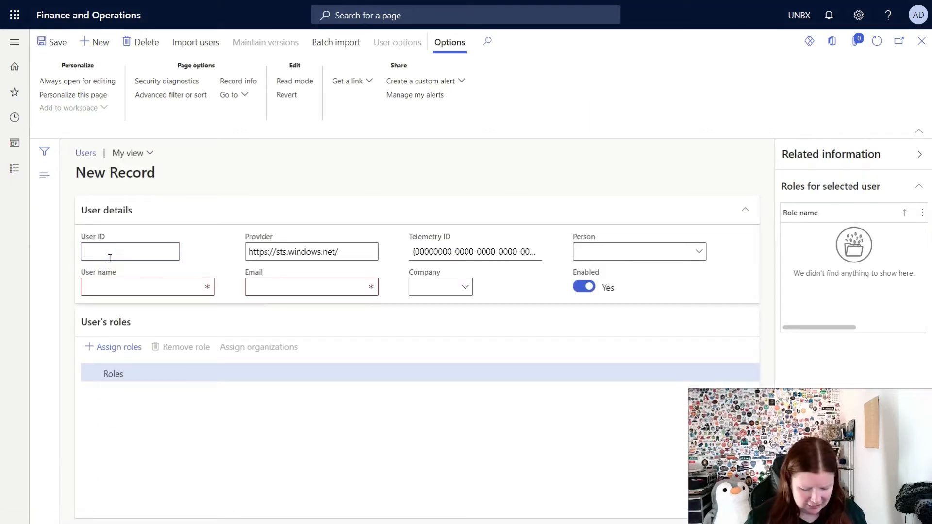
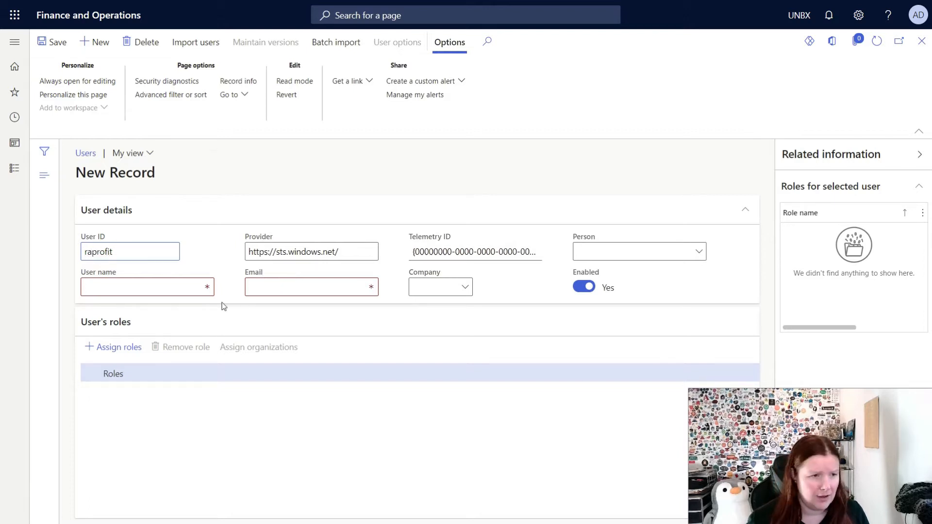
pyautogui.click(161, 295)
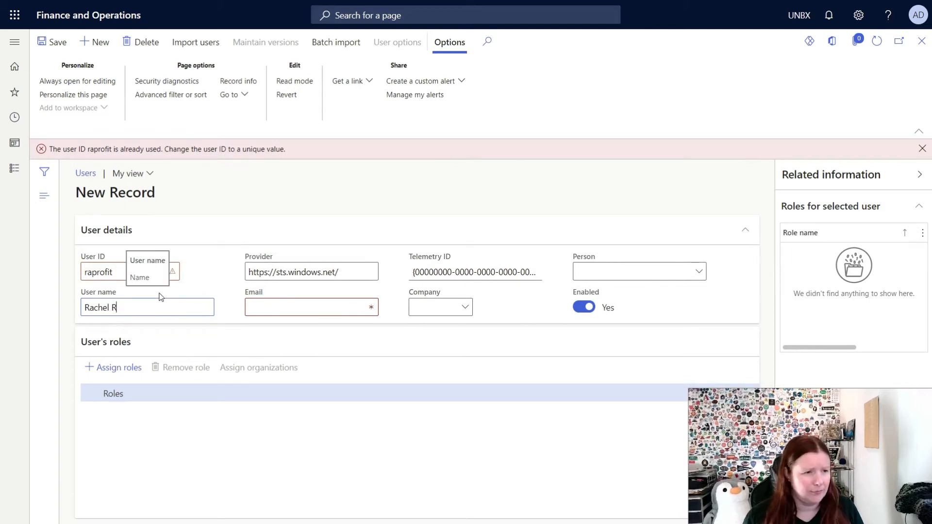
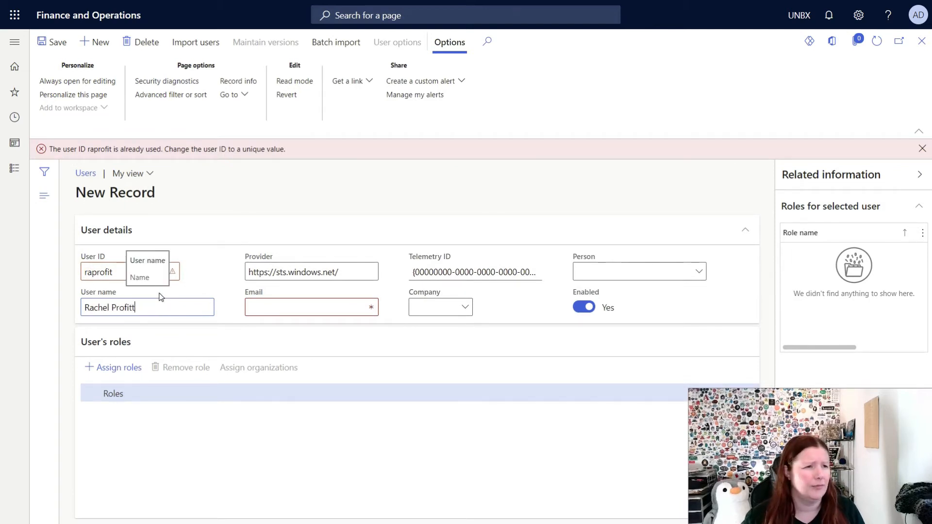
pyautogui.click(123, 269)
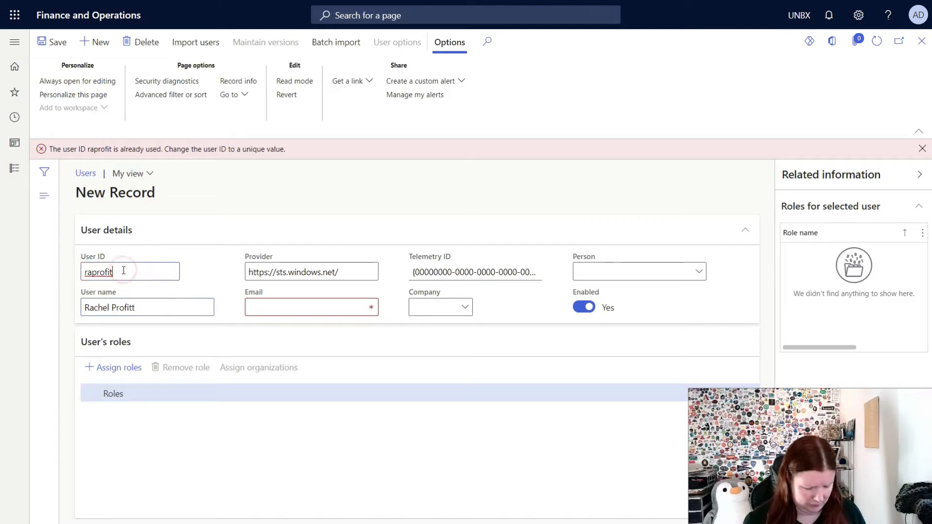
pyautogui.click(123, 270)
pyautogui.write('t')
# Fill in the user's e-mail address and company UNBX, then save the record.
pyautogui.click(288, 306)
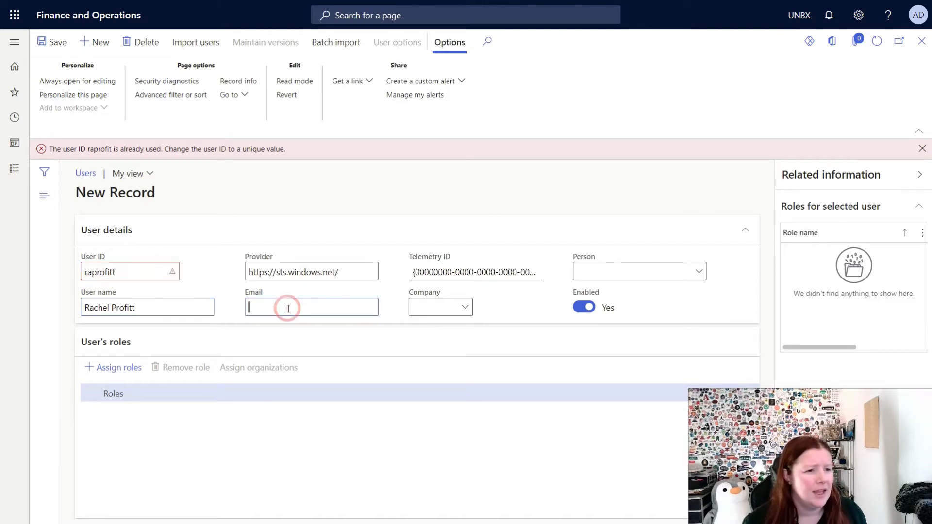
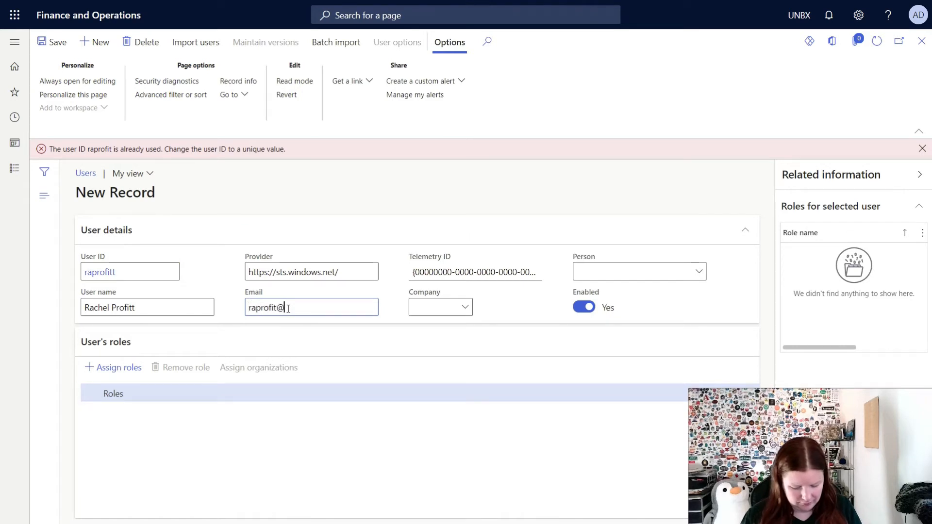
pyautogui.click(440, 309)
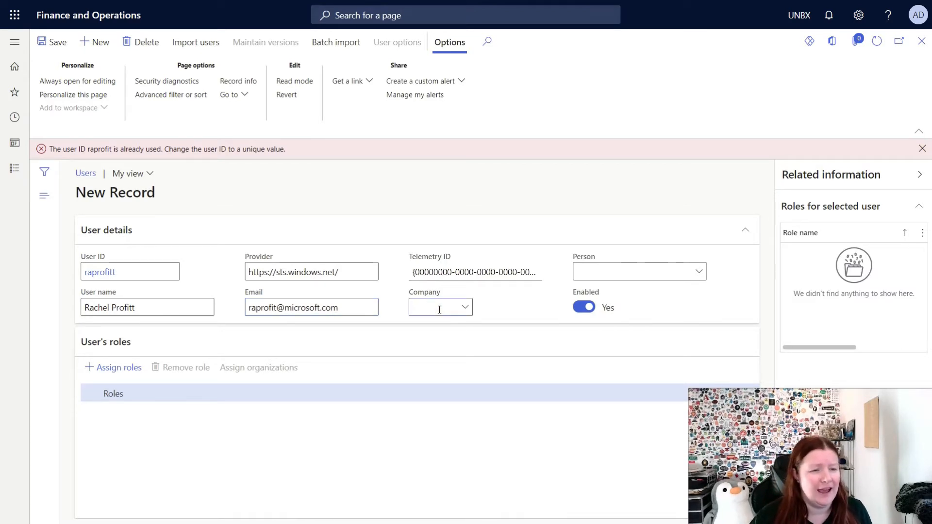
pyautogui.write('UNBX')
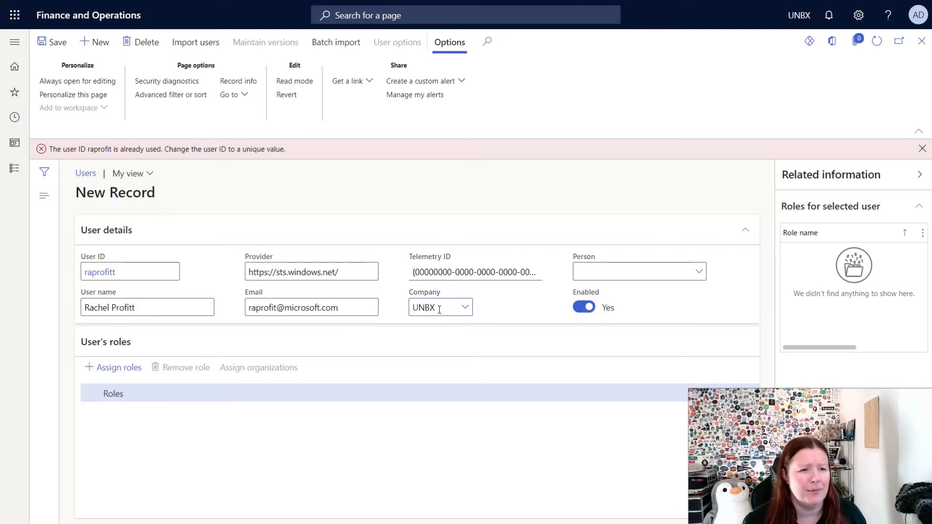
pyautogui.click(512, 303)
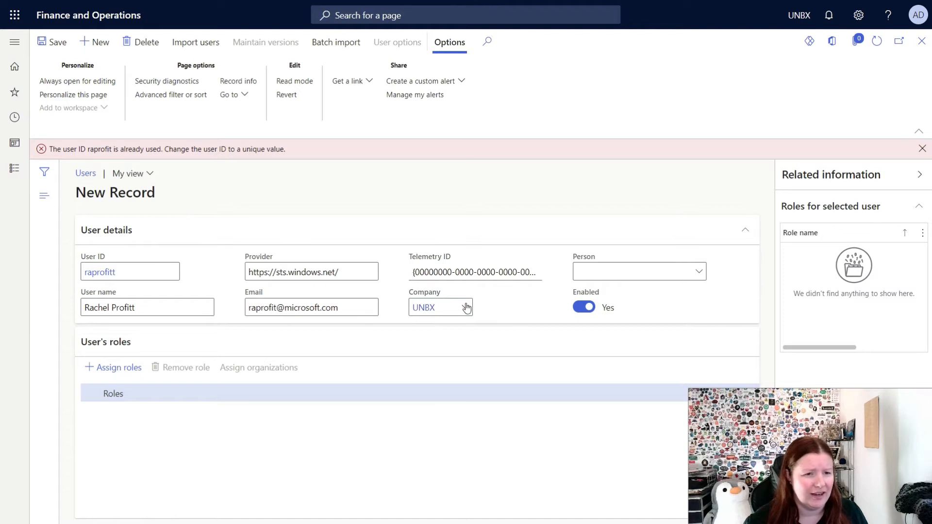
pyautogui.click(596, 270)
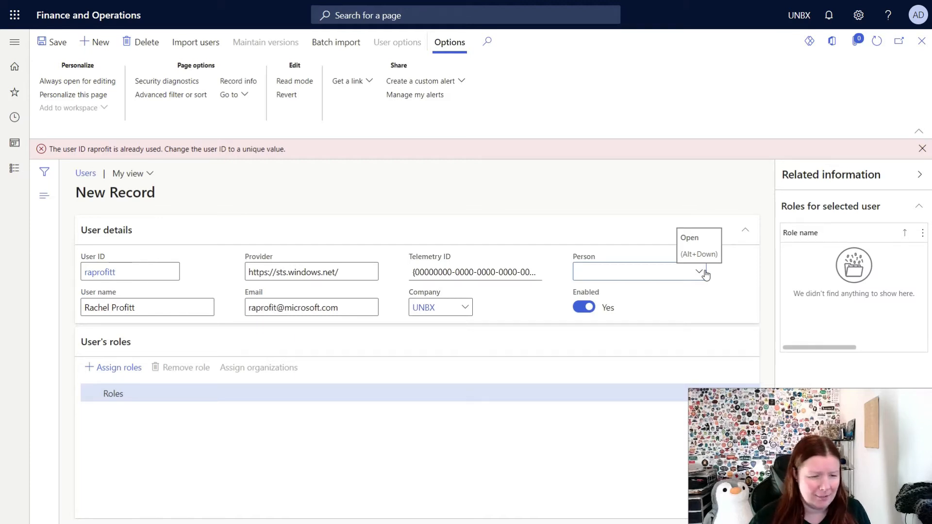
pyautogui.click(40, 44)
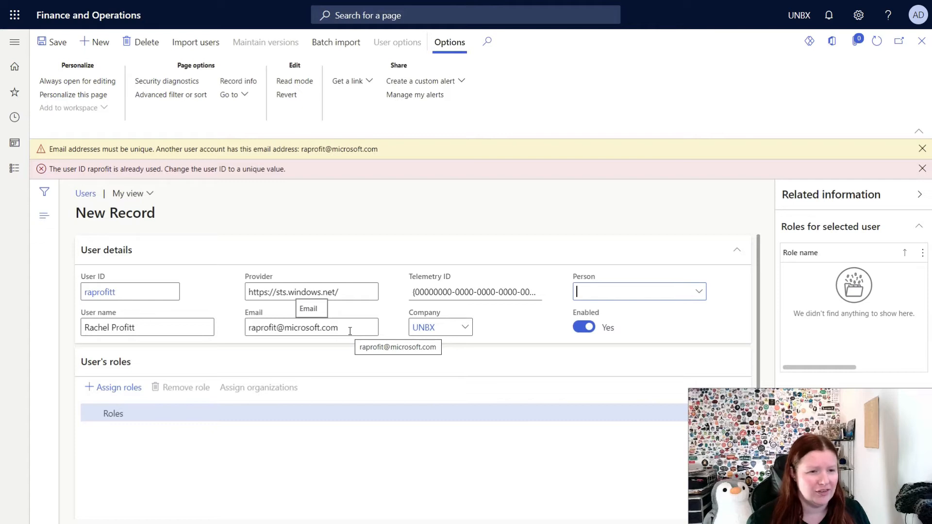
# Discard the unsaved new user, then delete the user record shown and confirm with Yes.
pyautogui.click(147, 46)
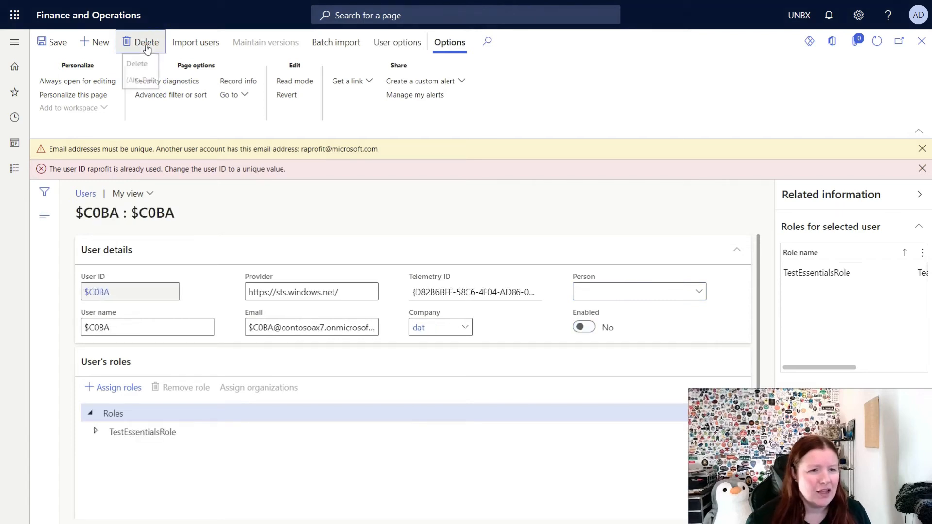
pyautogui.click(146, 47)
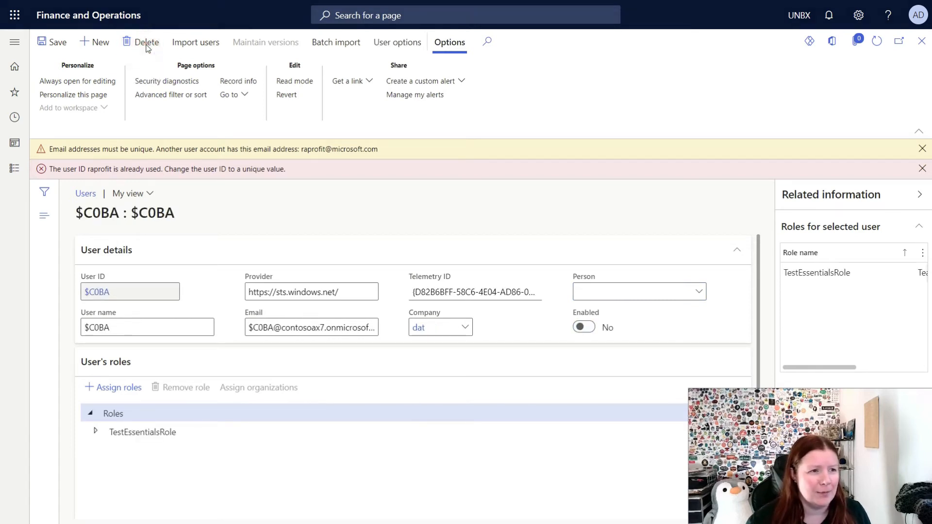
pyautogui.click(542, 256)
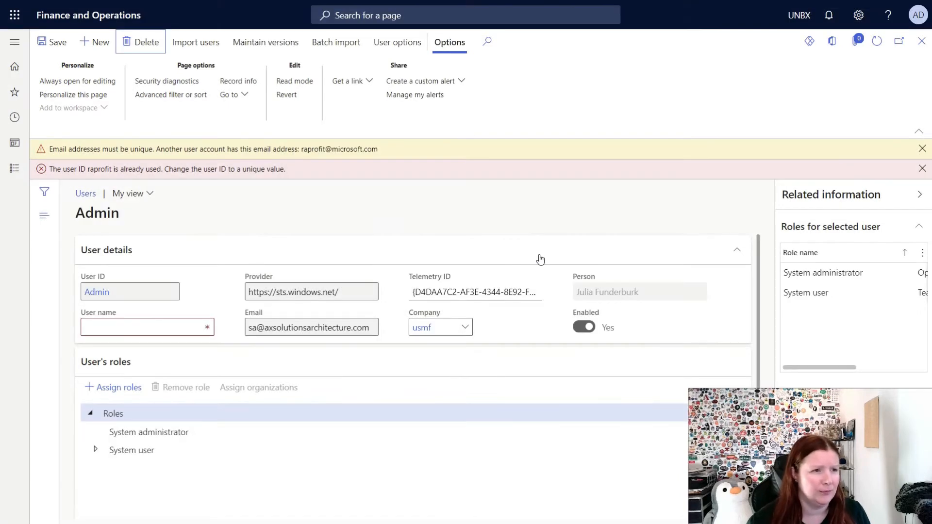
# Open Import users and tick two Azure Active Directory users for import.
pyautogui.click(196, 46)
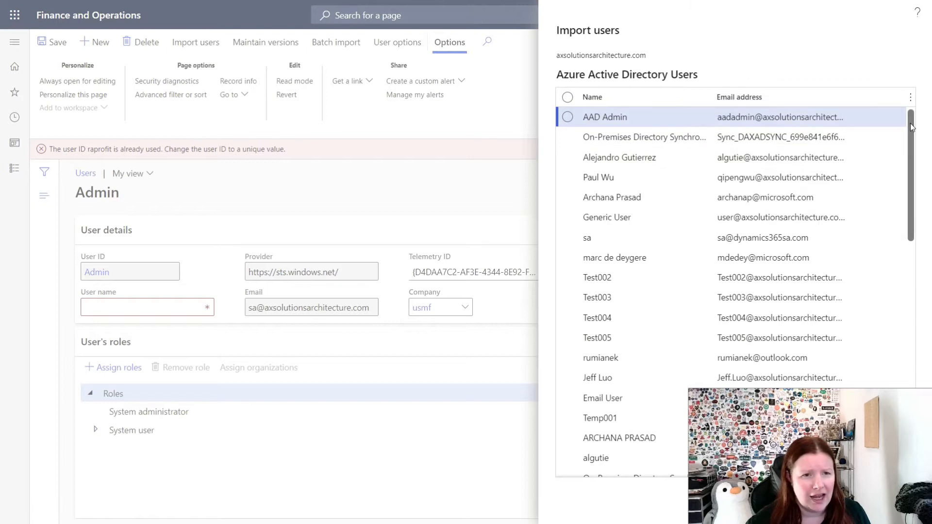
pyautogui.scroll(-10, 910, 160)
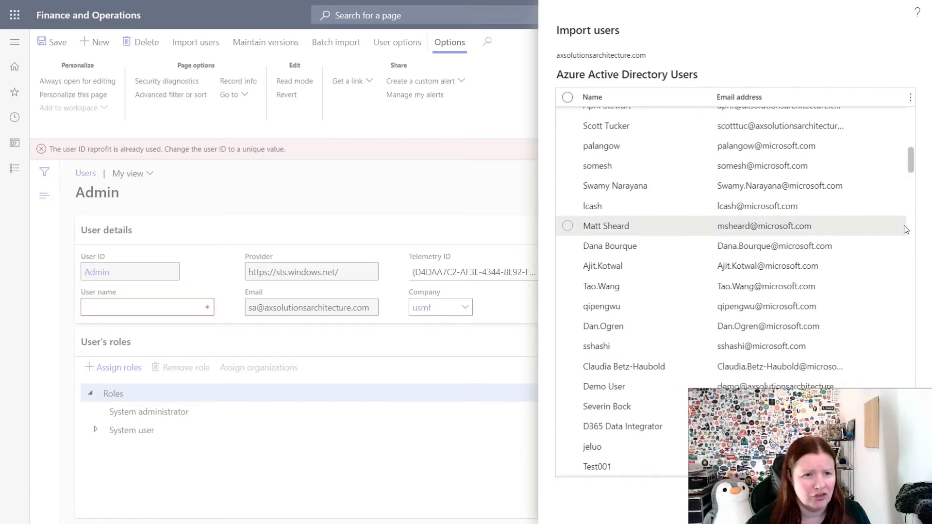
pyautogui.scroll(-10, 904, 225)
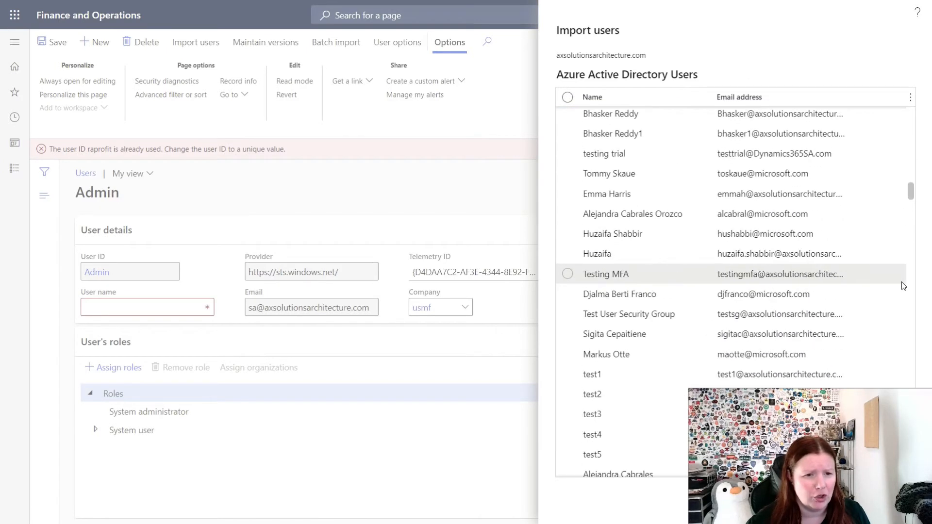
pyautogui.scroll(-5, 903, 291)
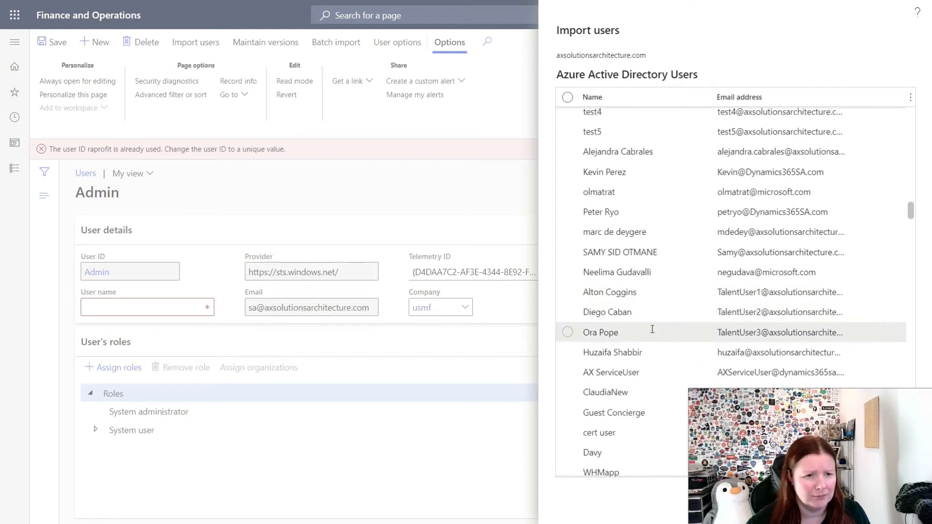
pyautogui.click(568, 292)
pyautogui.click(567, 312)
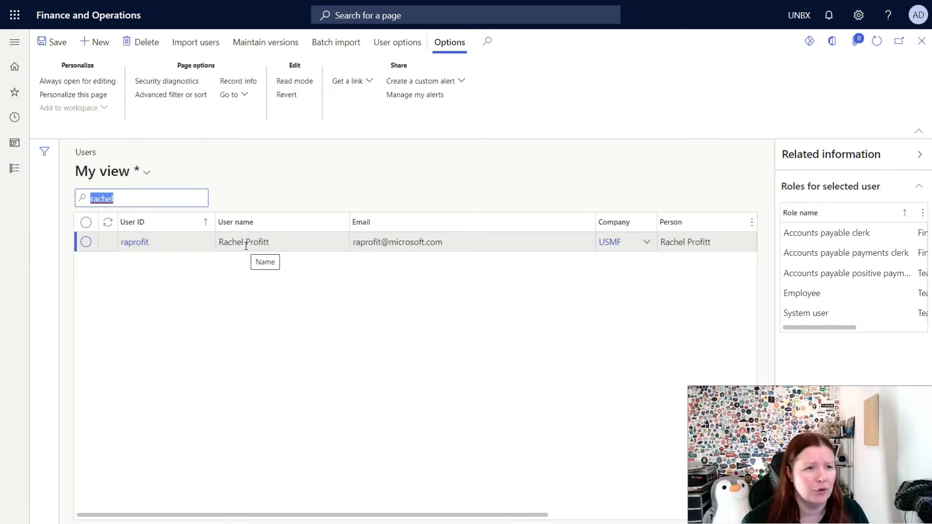
# Set the user's color theme to Teal in User options.
pyautogui.click(392, 45)
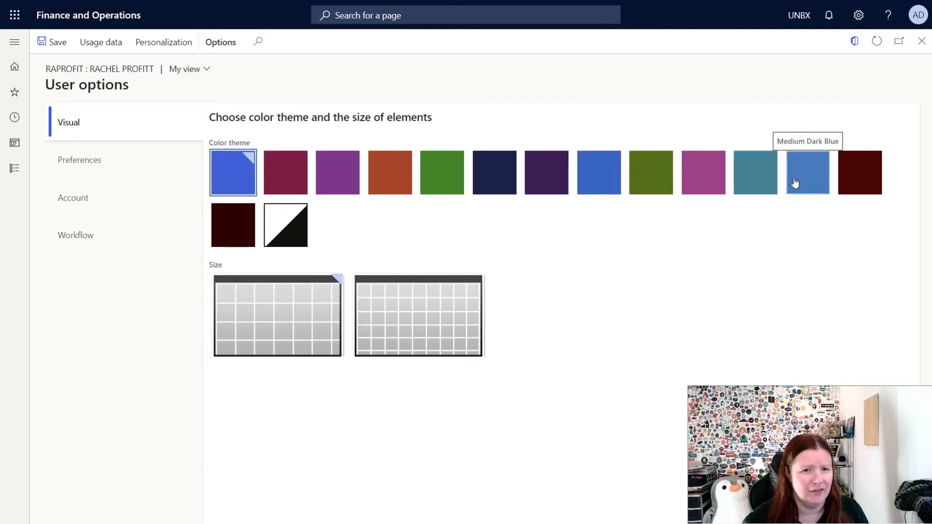
pyautogui.click(754, 184)
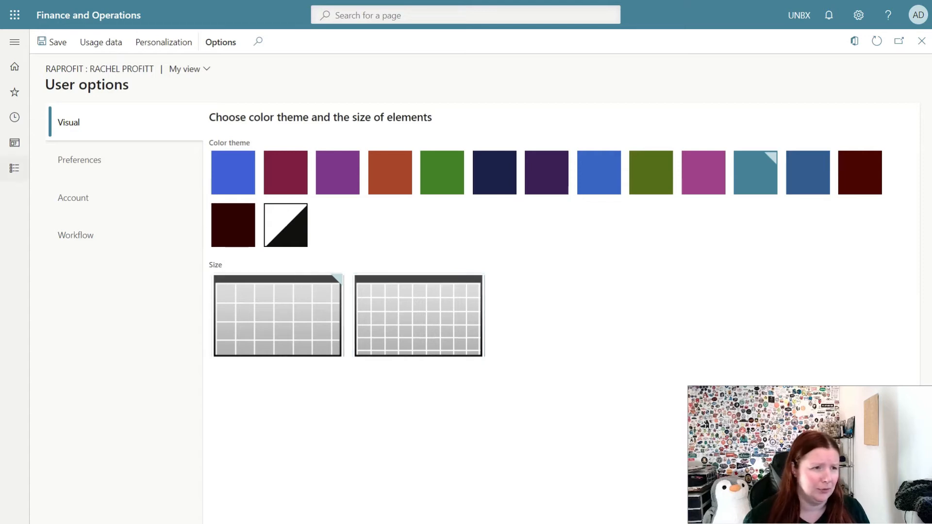
pyautogui.click(119, 163)
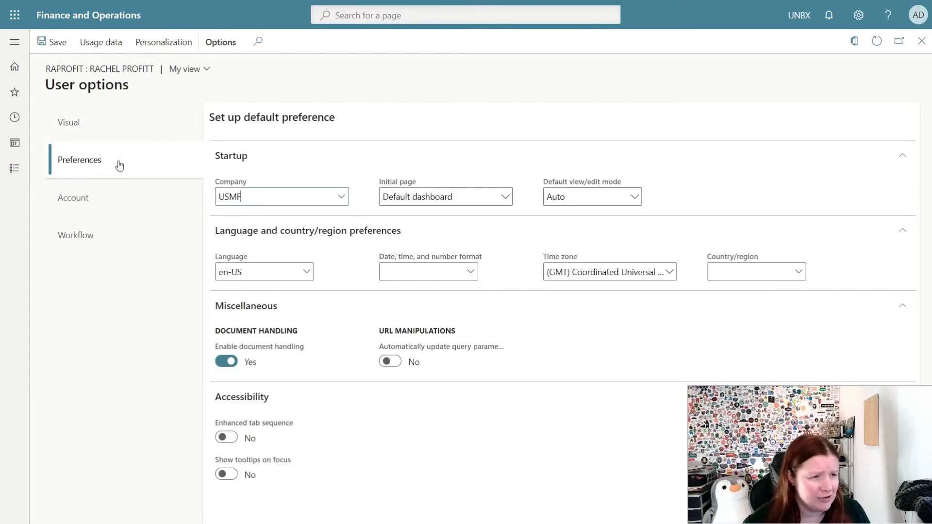
pyautogui.write('UNBX')
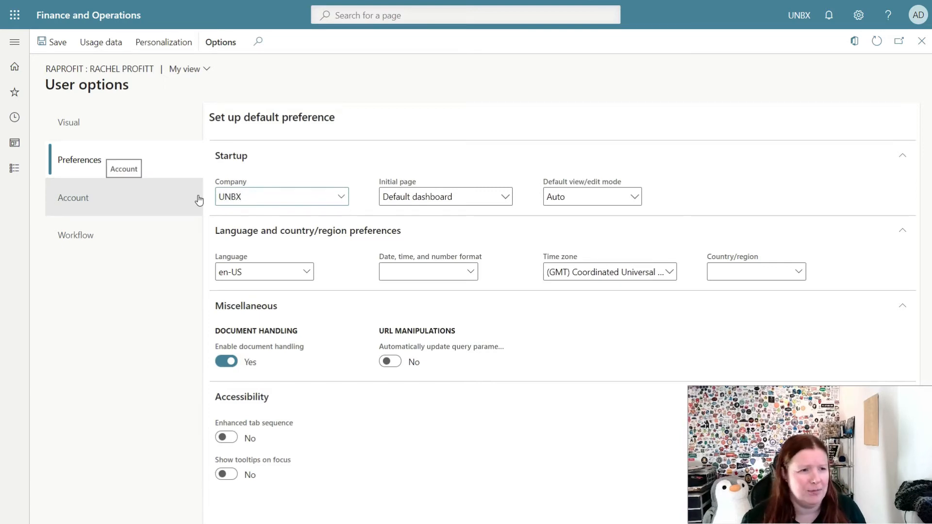
pyautogui.press('Tab')
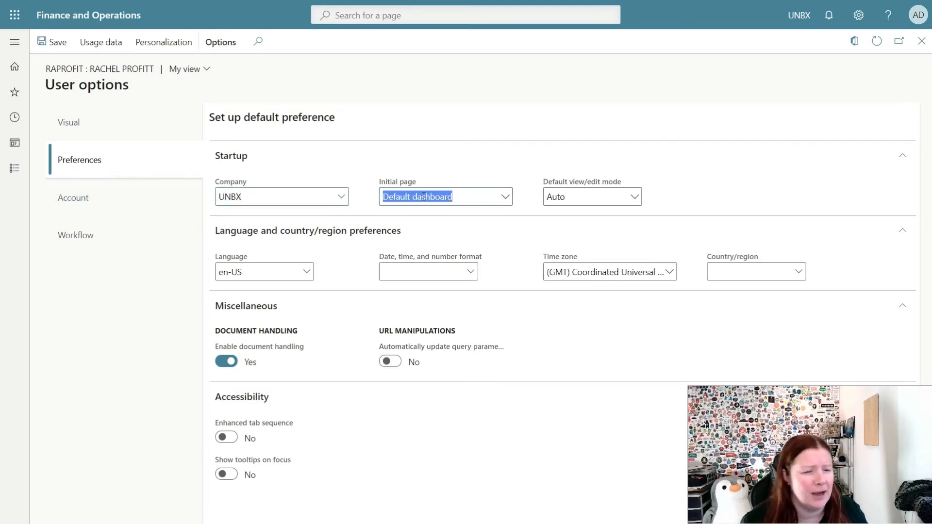
pyautogui.click(507, 165)
pyautogui.click(506, 164)
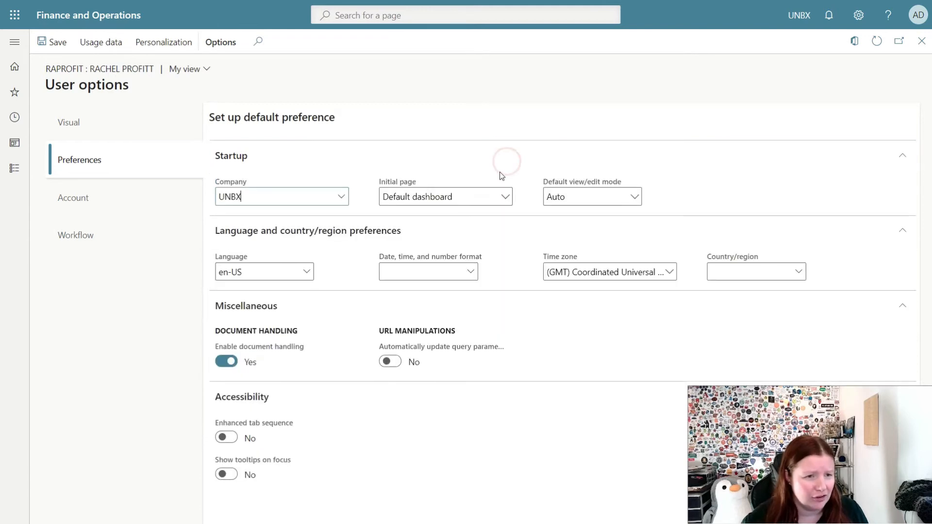
pyautogui.click(506, 200)
pyautogui.click(506, 197)
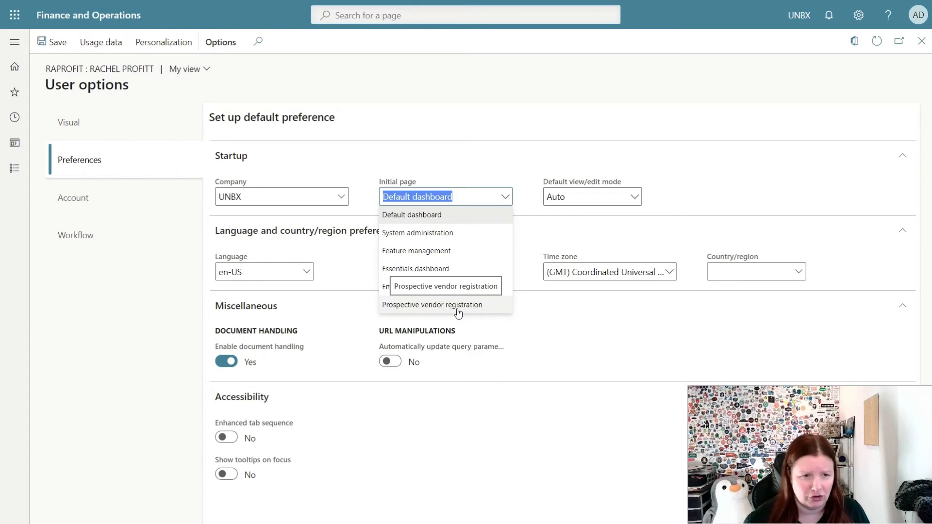
pyautogui.click(726, 193)
pyautogui.click(605, 198)
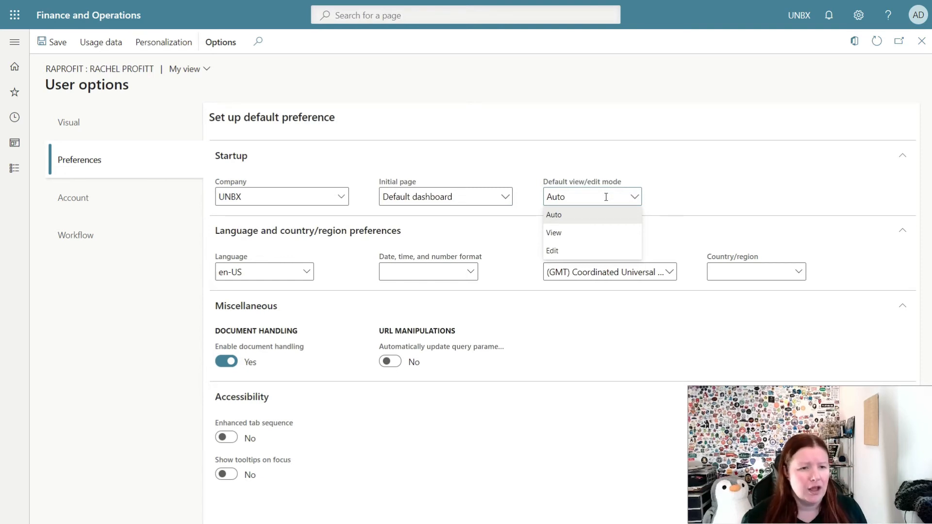
pyautogui.click(695, 186)
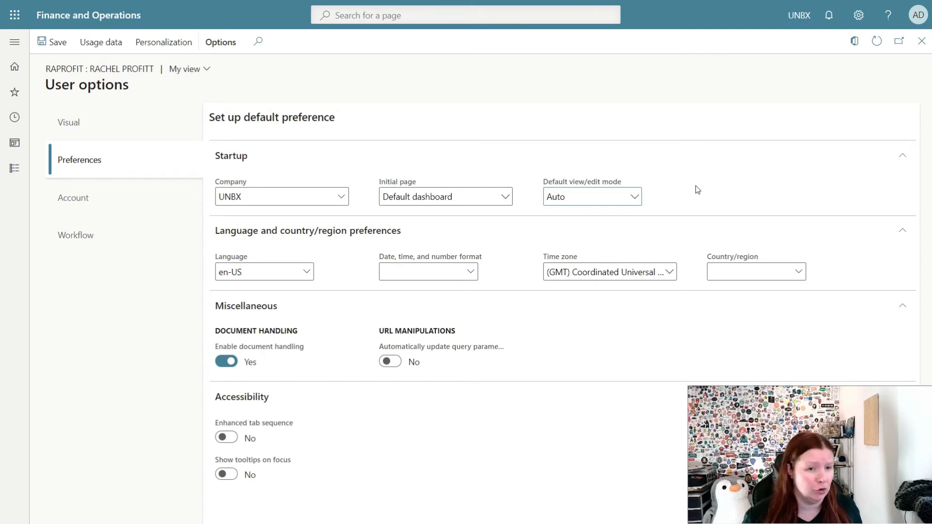
pyautogui.click(637, 196)
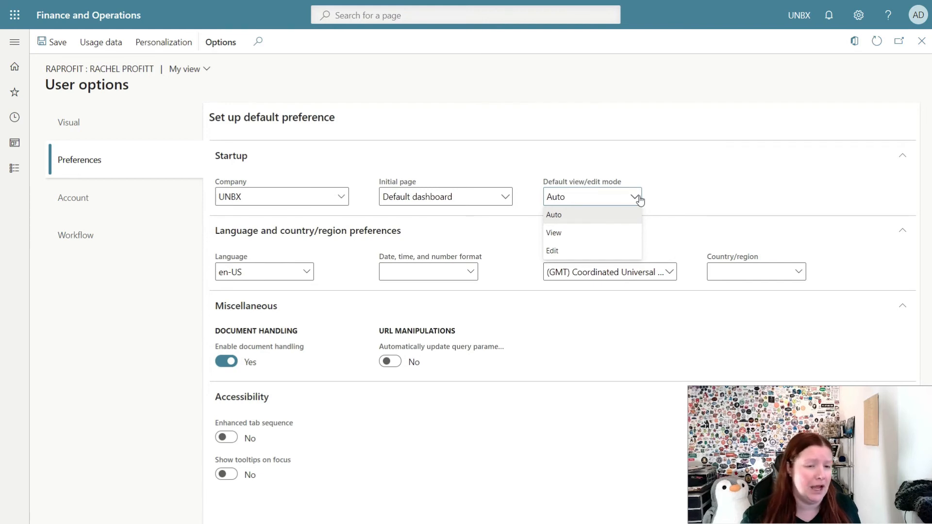
pyautogui.click(687, 186)
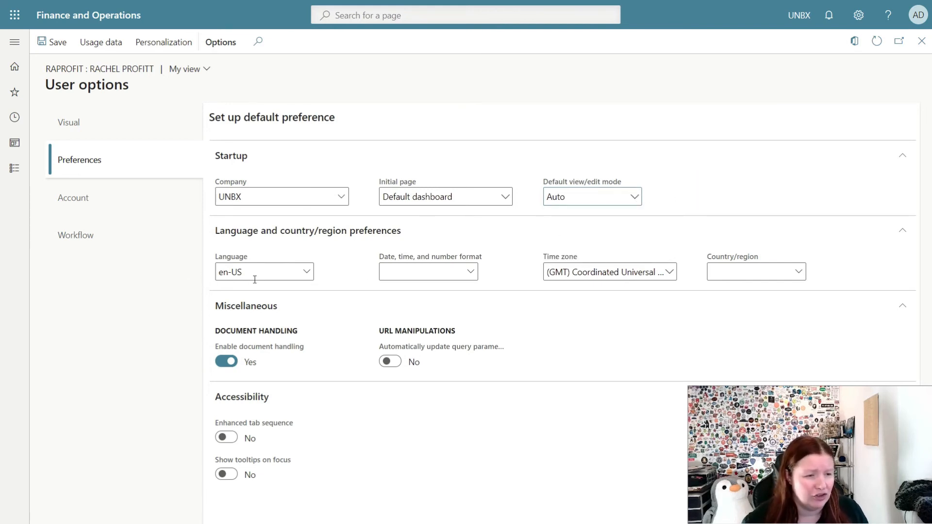
pyautogui.click(307, 275)
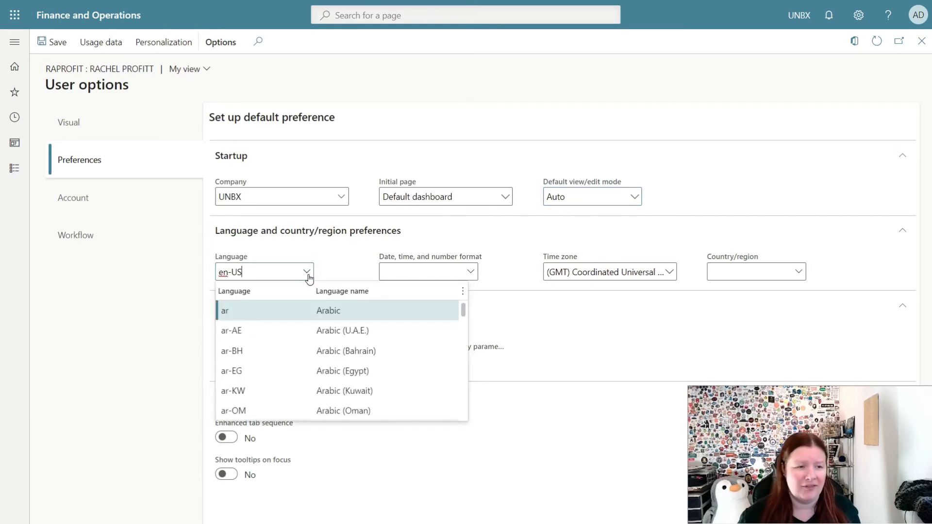
# Keep the language at en-US and set the date, time, and number format to en-US.
pyautogui.scroll(-10, 294, 309)
pyautogui.scroll(-10, 294, 309)
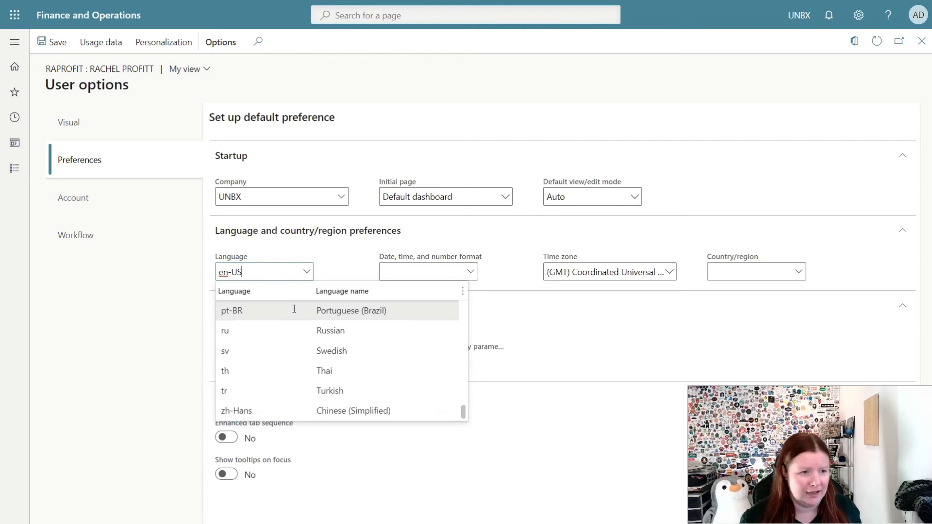
pyautogui.scroll(5, 295, 309)
pyautogui.scroll(10, 294, 309)
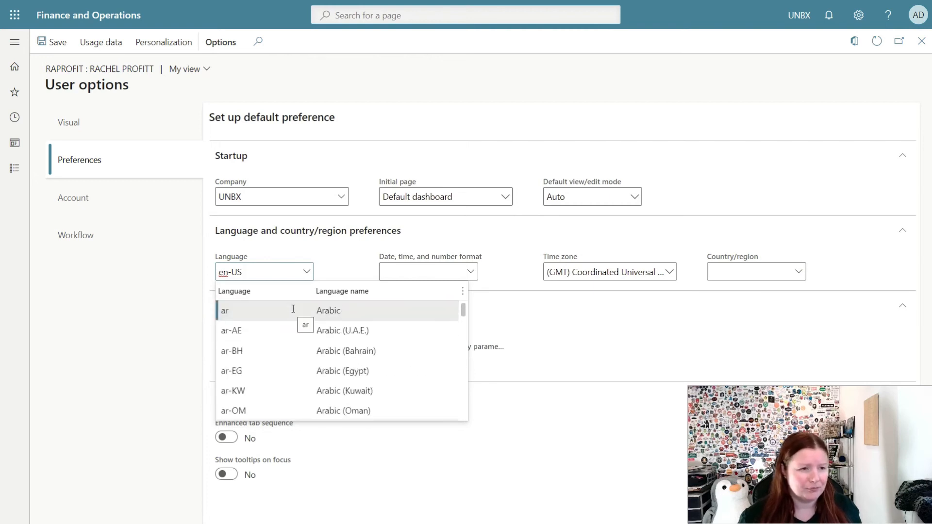
pyautogui.click(305, 263)
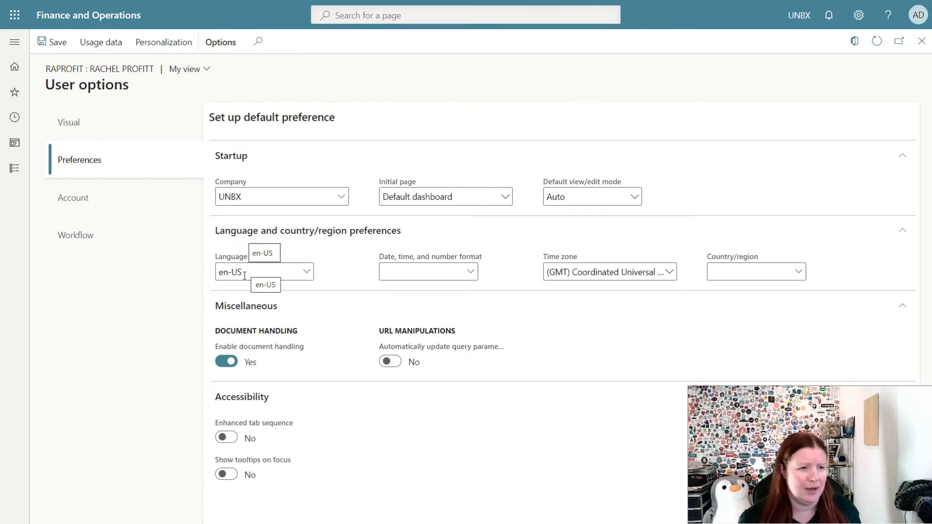
pyautogui.click(427, 272)
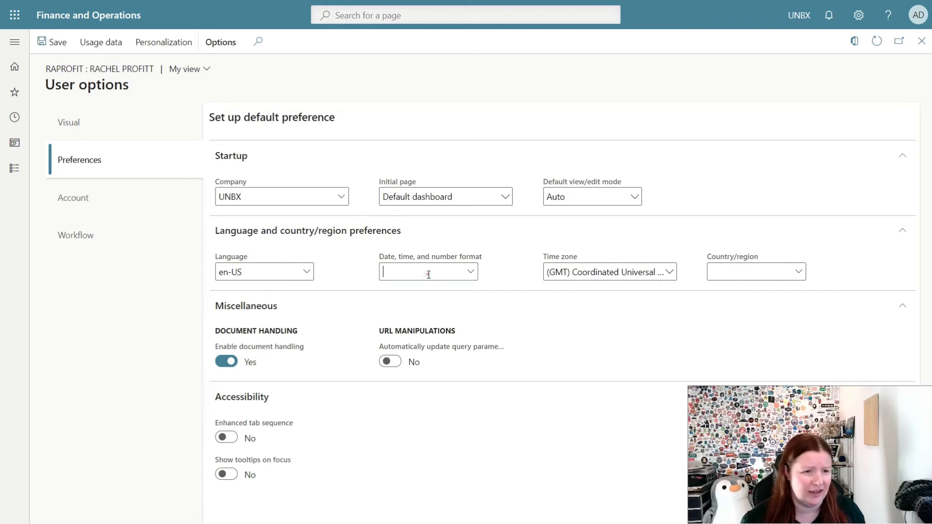
pyautogui.click(473, 279)
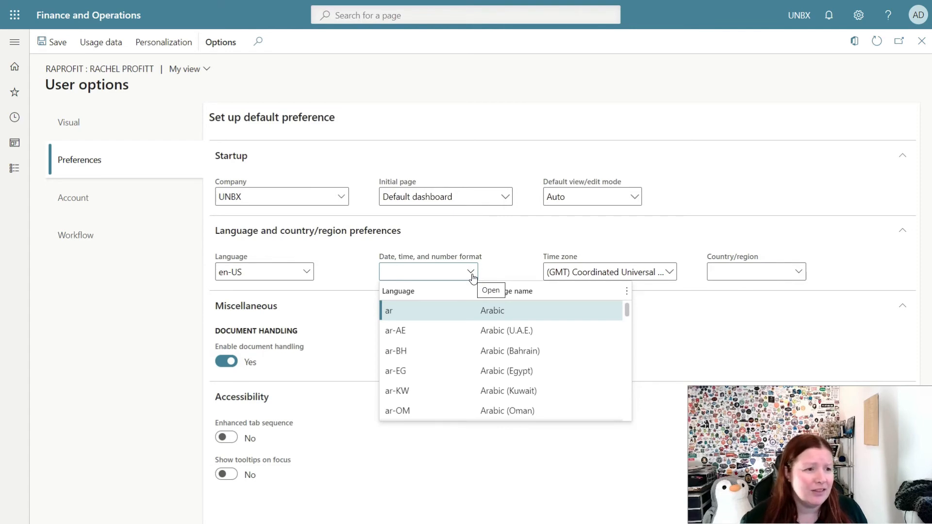
pyautogui.scroll(-2, 451, 330)
pyautogui.scroll(-5, 452, 330)
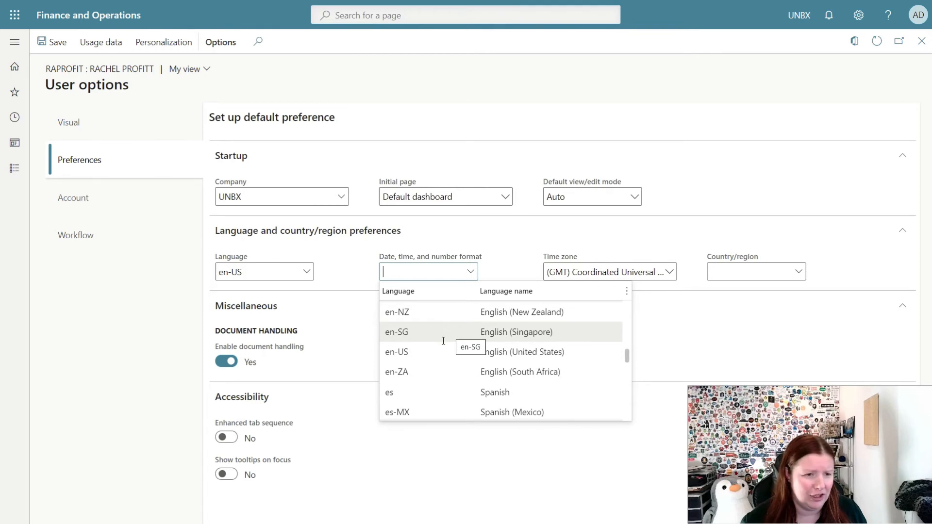
pyautogui.click(431, 353)
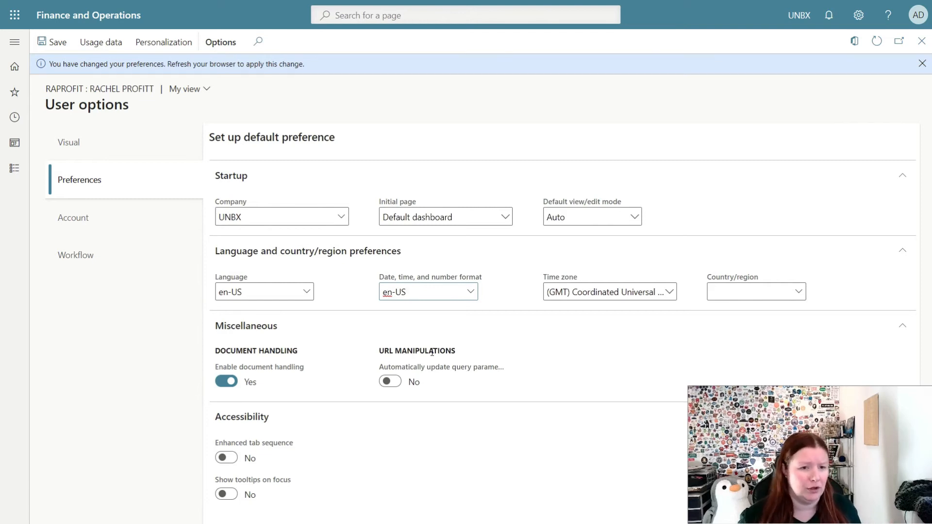
pyautogui.click(669, 293)
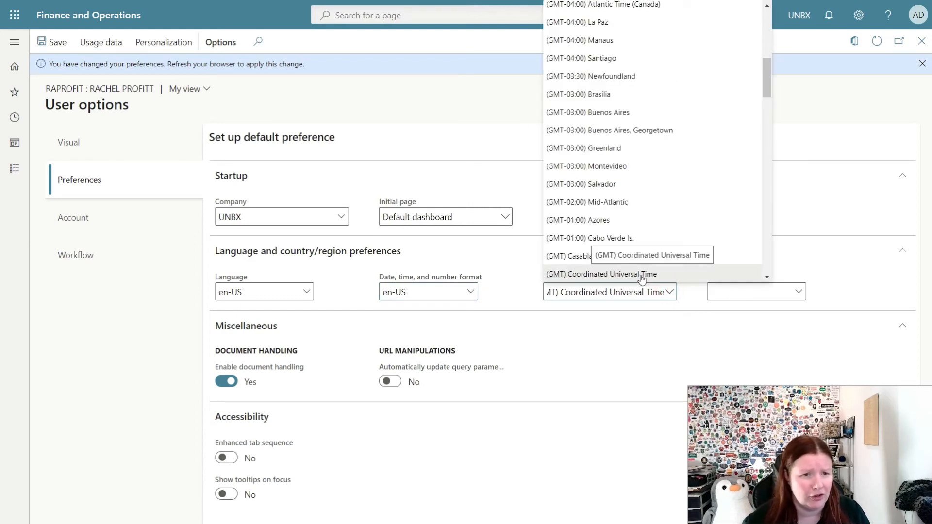
# Keep the Coordinated Universal Time zone and set the country/region to USA.
pyautogui.click(723, 290)
pyautogui.click(745, 292)
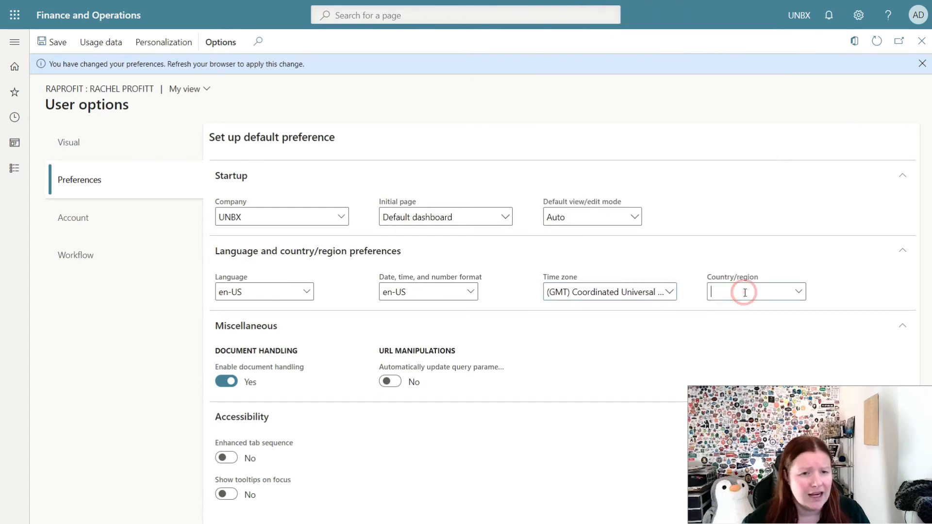
pyautogui.write('USA')
pyautogui.press('Tab')
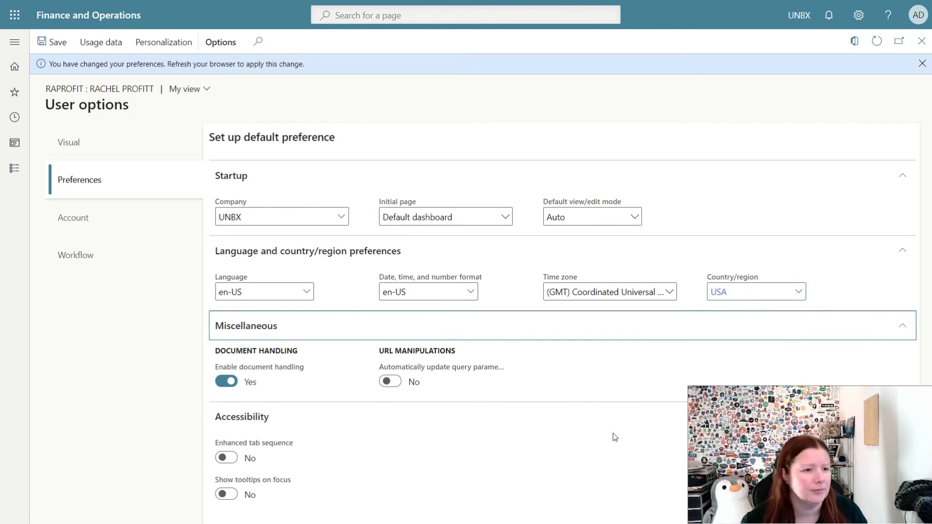
pyautogui.click(558, 447)
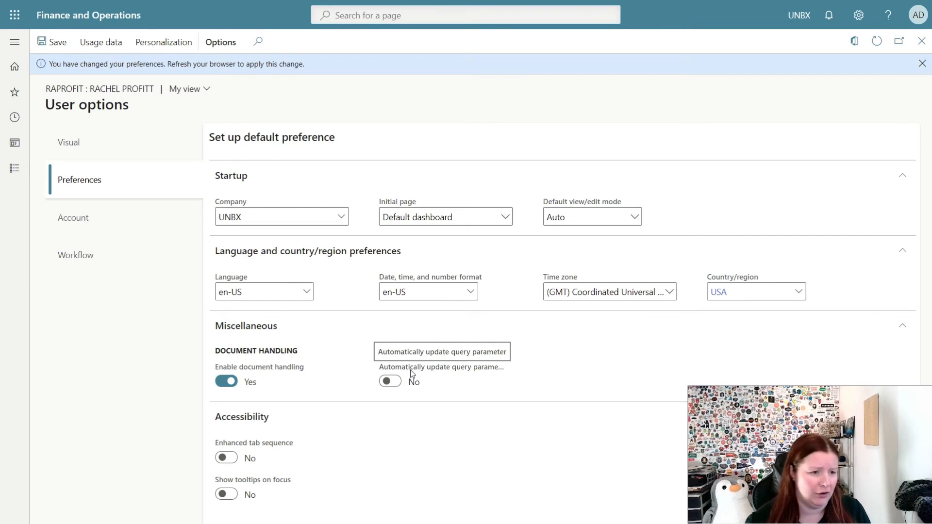
# Switch User options to the Account information settings.
pyautogui.moveTo(276, 435)
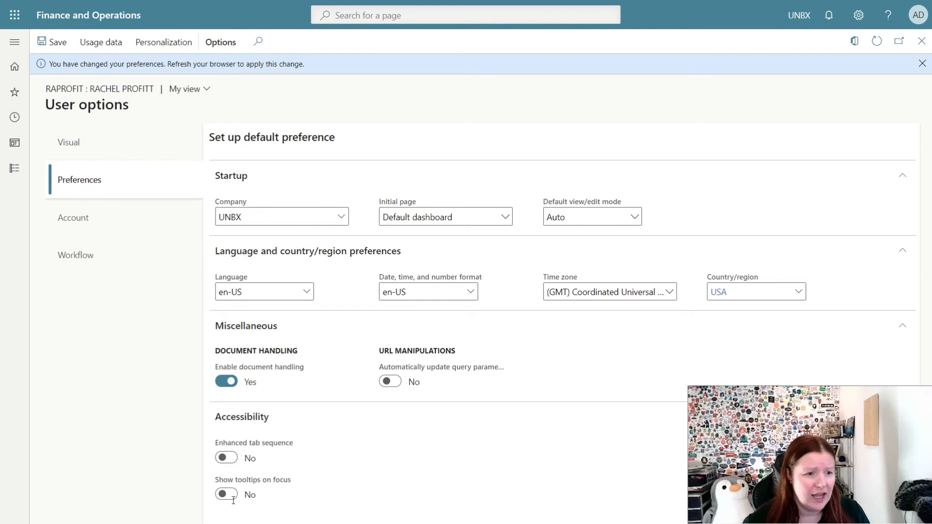
pyautogui.click(86, 219)
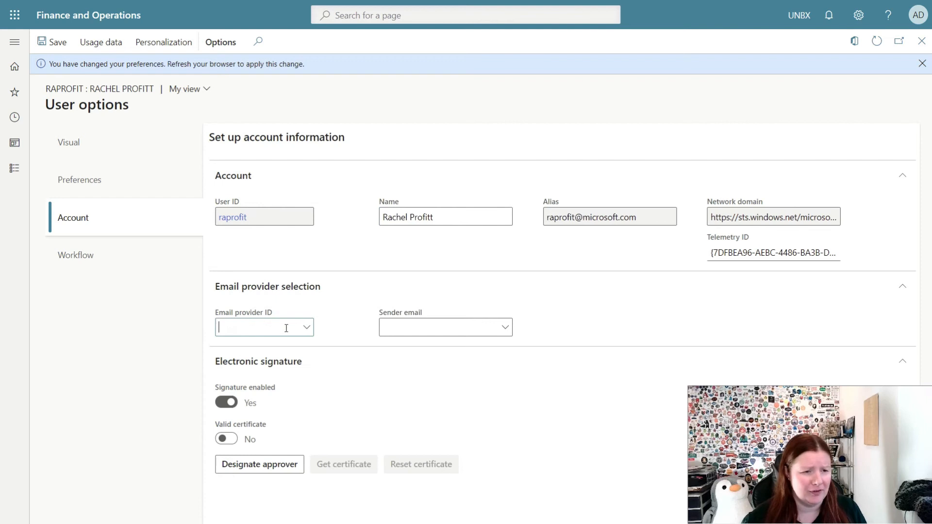
# Check the sender email and Workflow options, close User options, and open the role list.
pyautogui.click(430, 327)
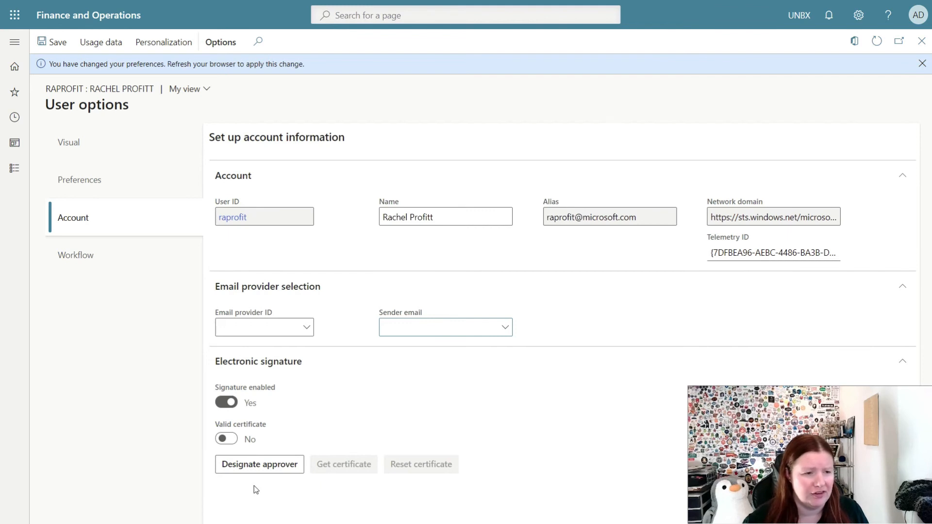
pyautogui.click(107, 266)
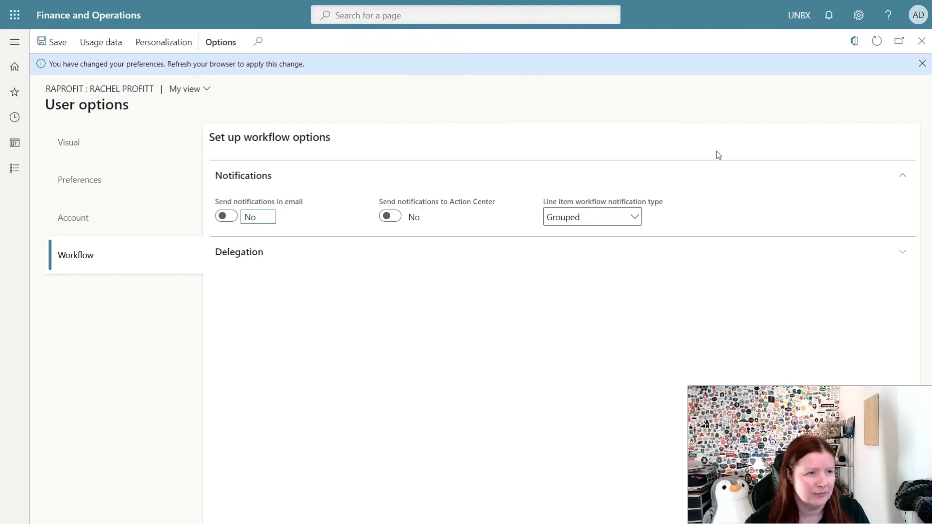
pyautogui.click(918, 46)
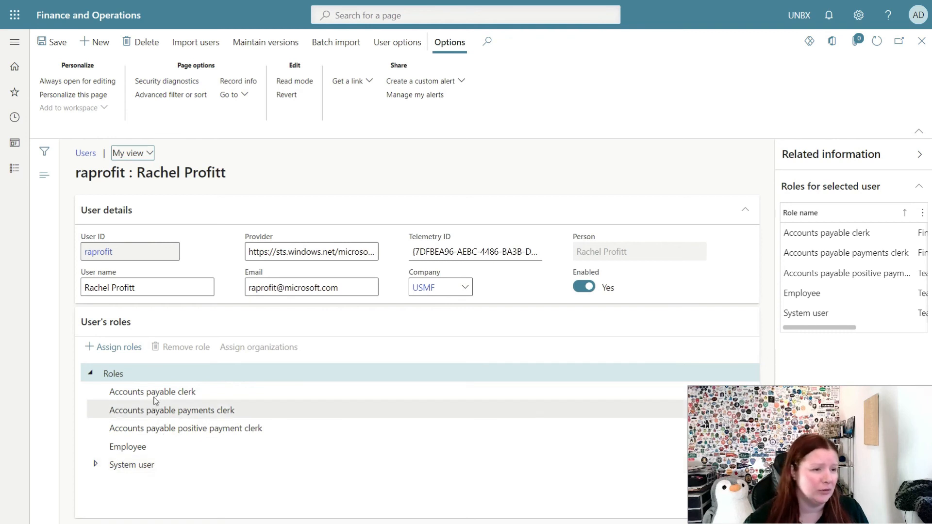
pyautogui.click(119, 355)
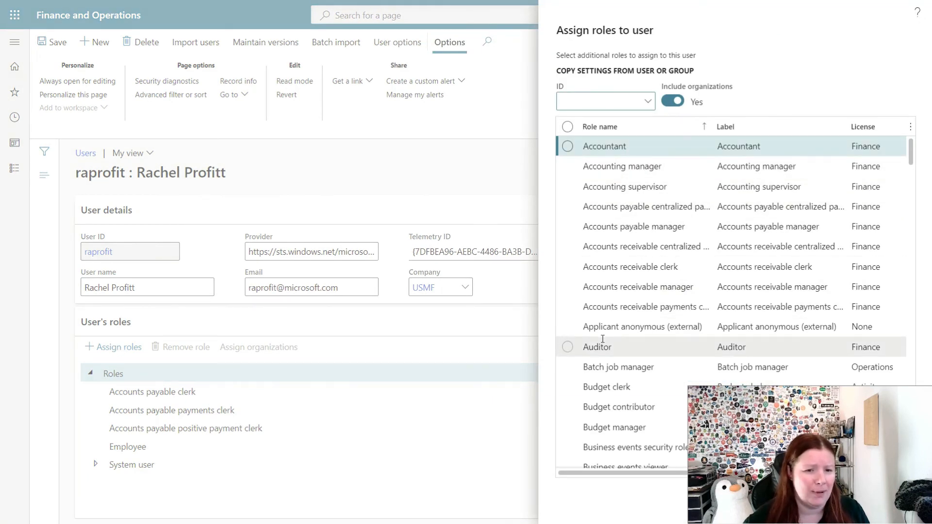
# Assign the System administrator role to the user and close the user record.
pyautogui.scroll(-10, 602, 338)
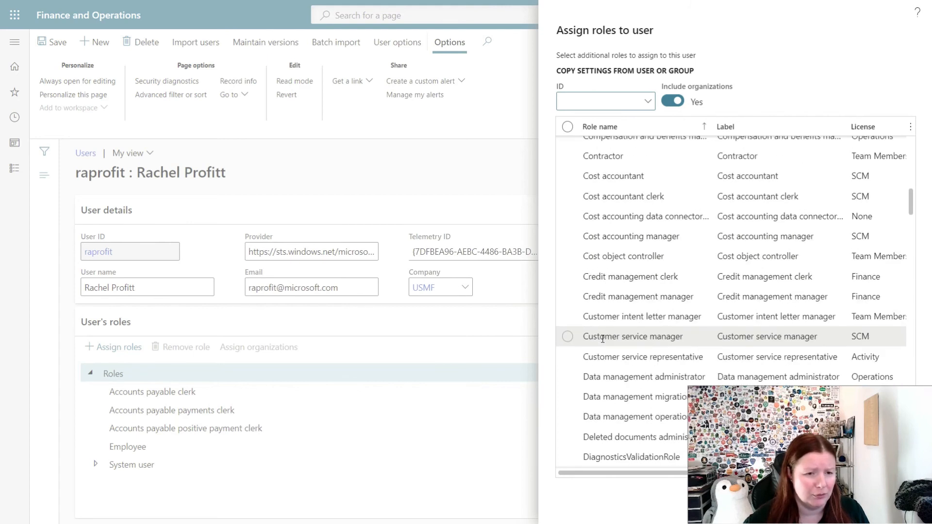
pyautogui.scroll(-3, 602, 339)
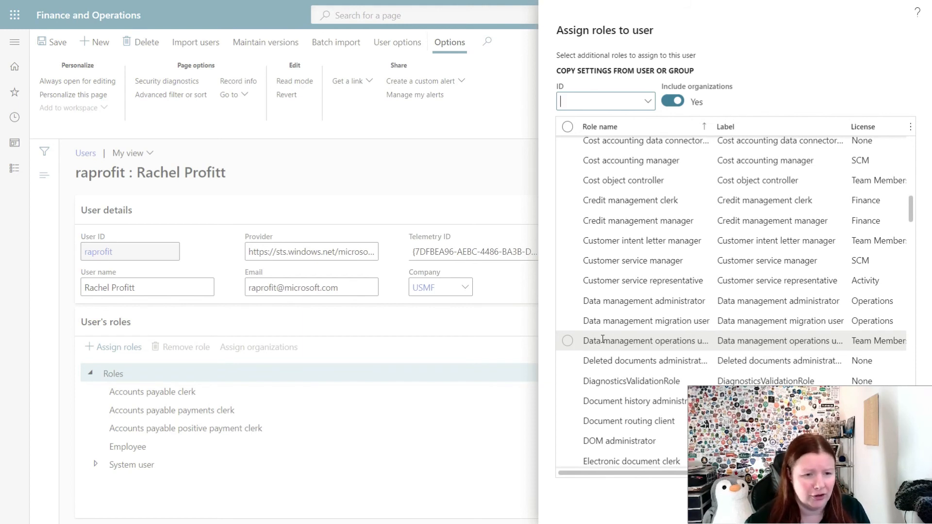
pyautogui.scroll(-4, 602, 340)
pyautogui.scroll(-20, 602, 338)
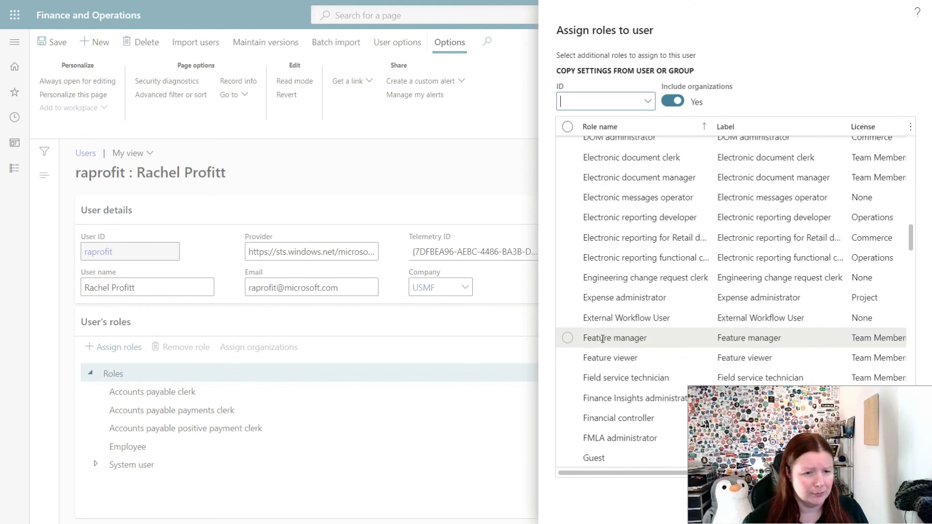
pyautogui.scroll(-15, 602, 339)
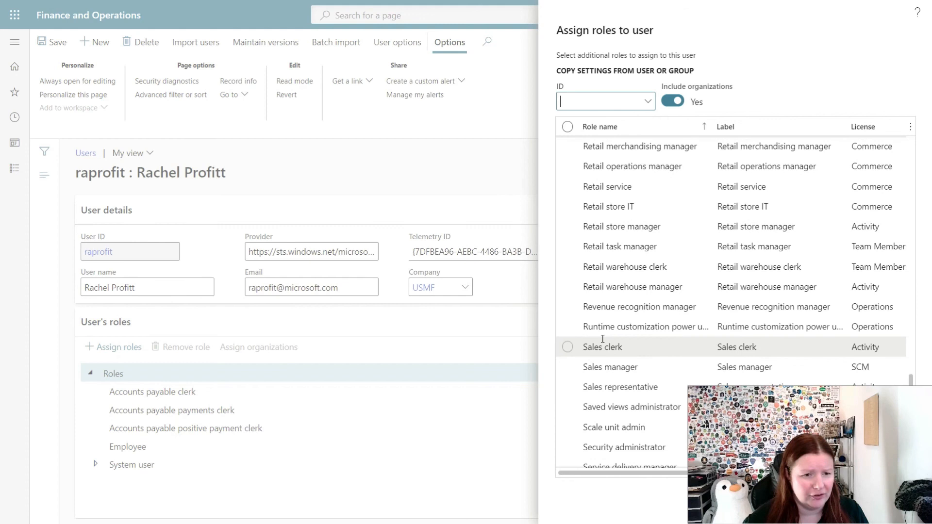
pyautogui.scroll(-3, 582, 402)
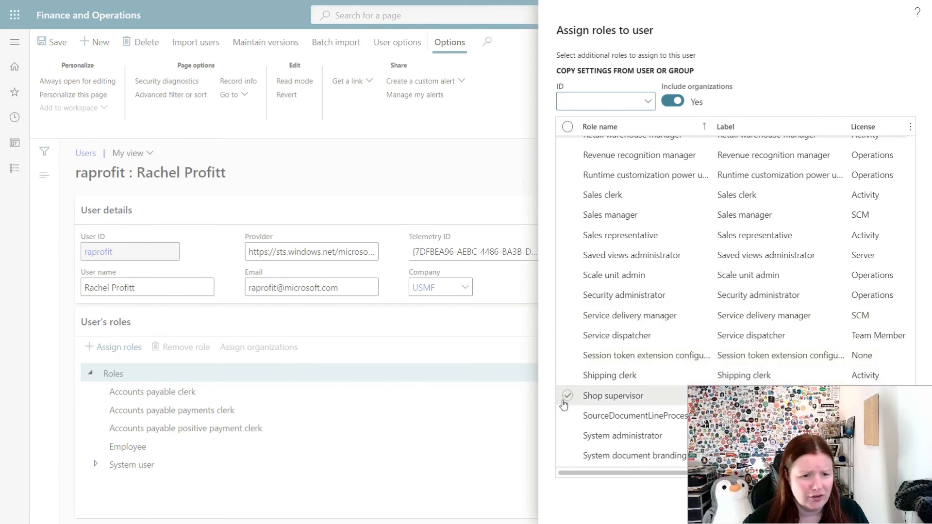
pyautogui.scroll(-3, 563, 402)
pyautogui.doubleClick(564, 291)
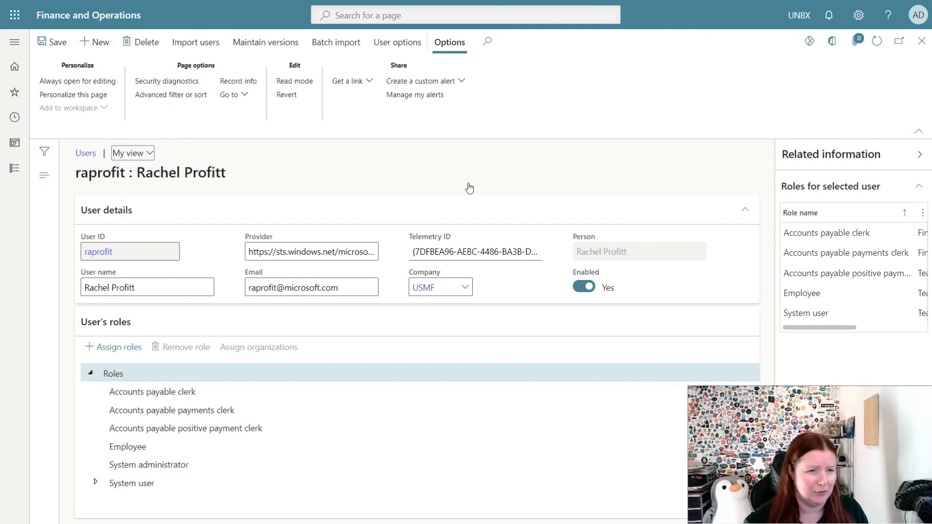
pyautogui.click(919, 46)
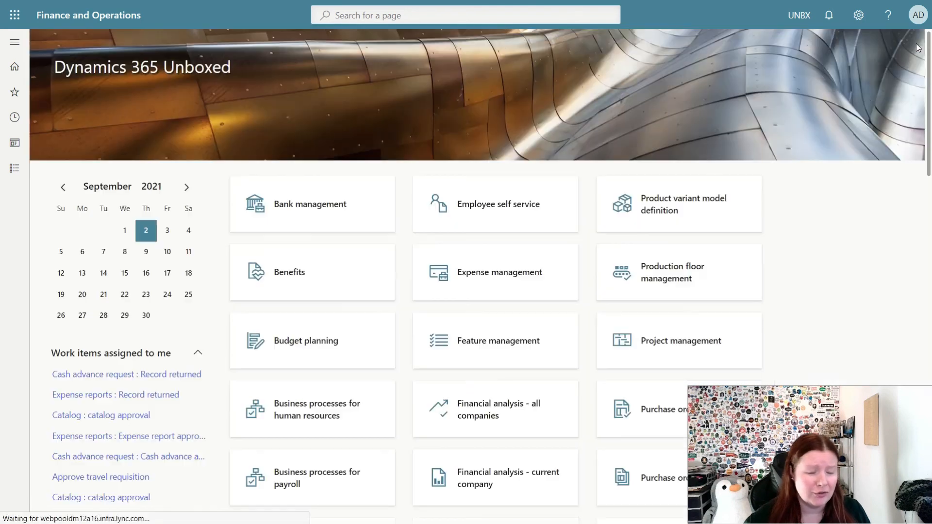